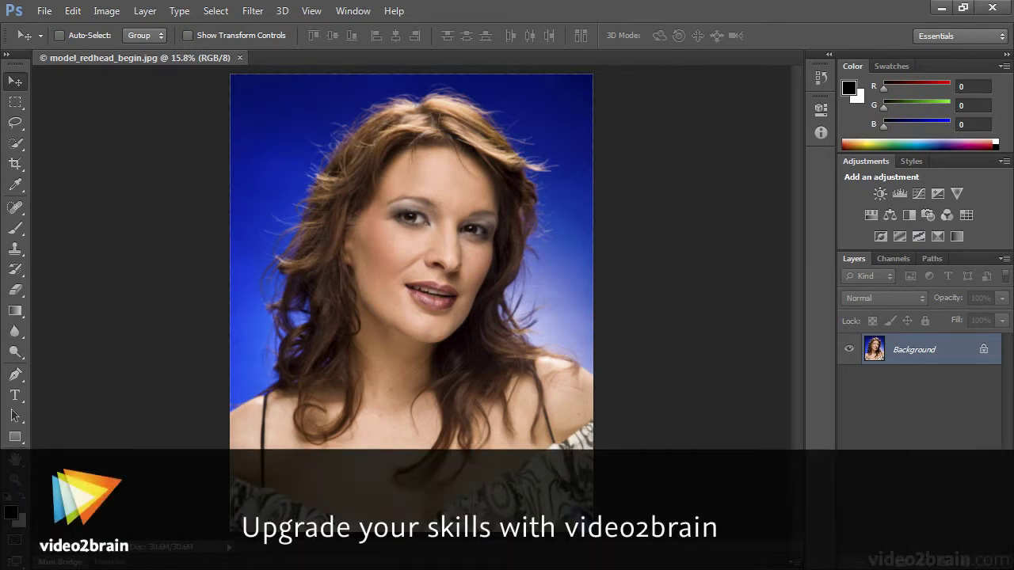
# Step: Zoom the portrait in to 66.7% and scroll up to show the eyes and nose
pyautogui.hotkey('ctrl', '+')
pyautogui.hotkey('ctrl', '+')
pyautogui.hotkey('ctrl', '+')
pyautogui.hotkey('ctrl', '+')
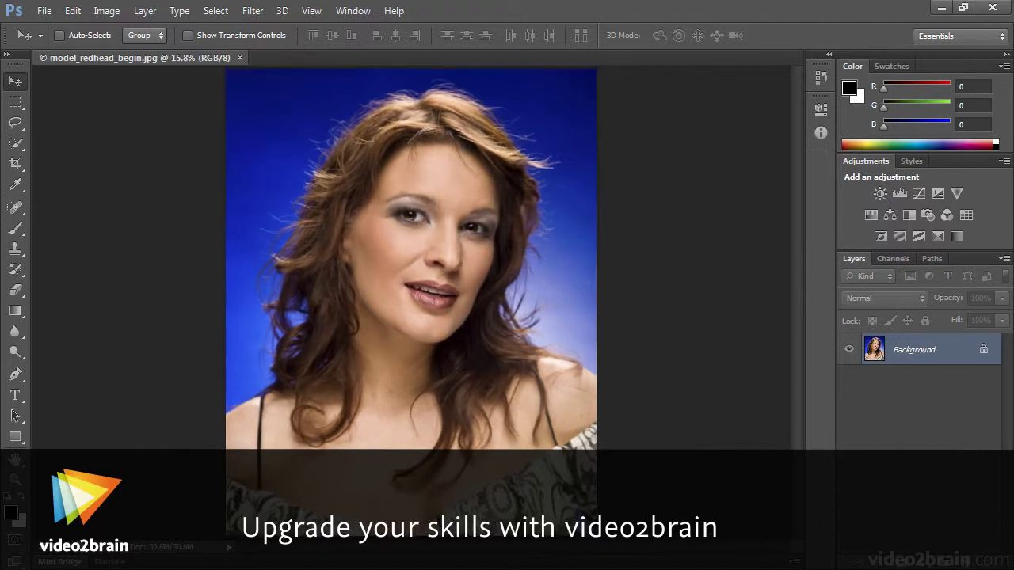
pyautogui.hotkey('ctrl', '+')
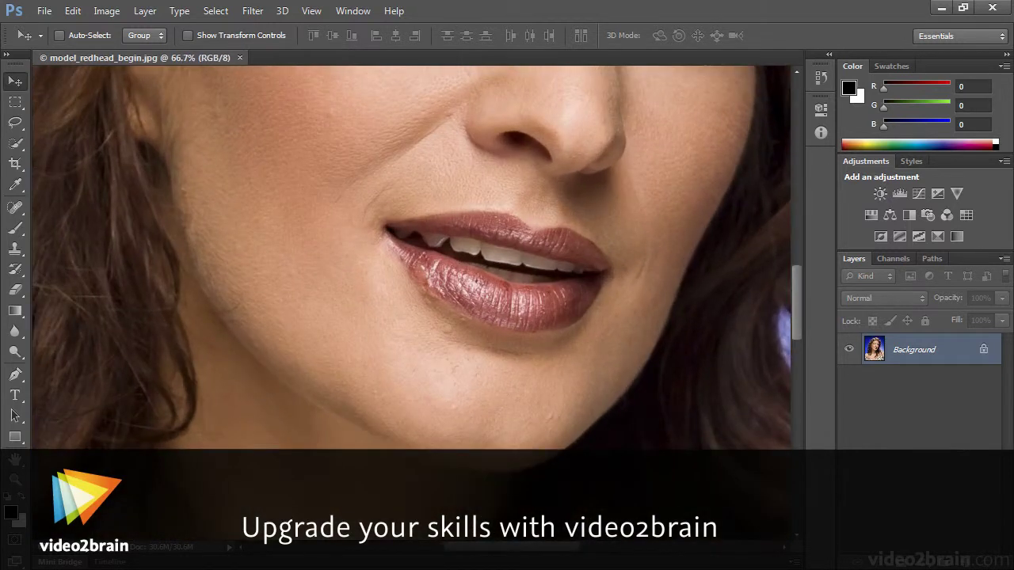
pyautogui.scroll(5, 464, 327)
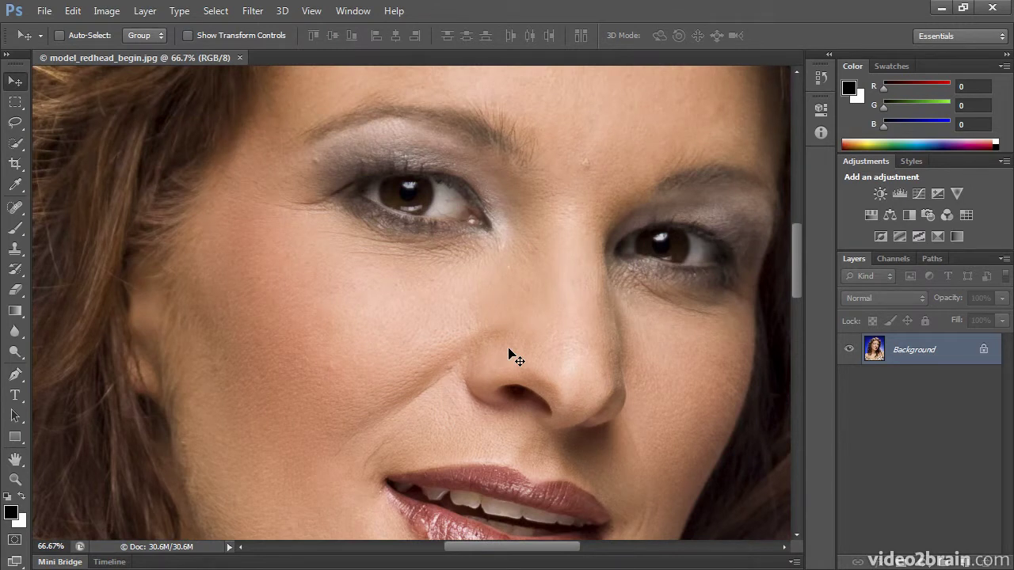
# Step: Clone clean cheek skin over the under-eye lines with a 45-pixel Clone Stamp brush
pyautogui.click(15, 249)
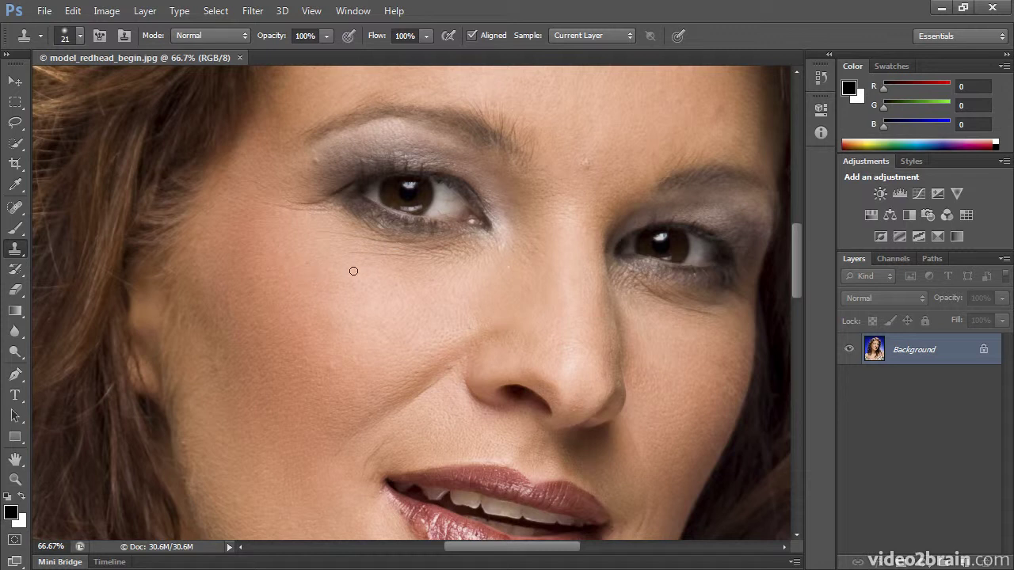
pyautogui.press(']')
pyautogui.press(']')
pyautogui.press(']')
pyautogui.keyDown('alt'); pyautogui.click(352, 281); pyautogui.keyUp('alt')
pyautogui.moveTo(354, 256)
pyautogui.mouseDown()
pyautogui.moveTo(471, 246)
pyautogui.moveTo(391, 261)
pyautogui.moveTo(468, 245)
pyautogui.moveTo(404, 285)
pyautogui.mouseUp()
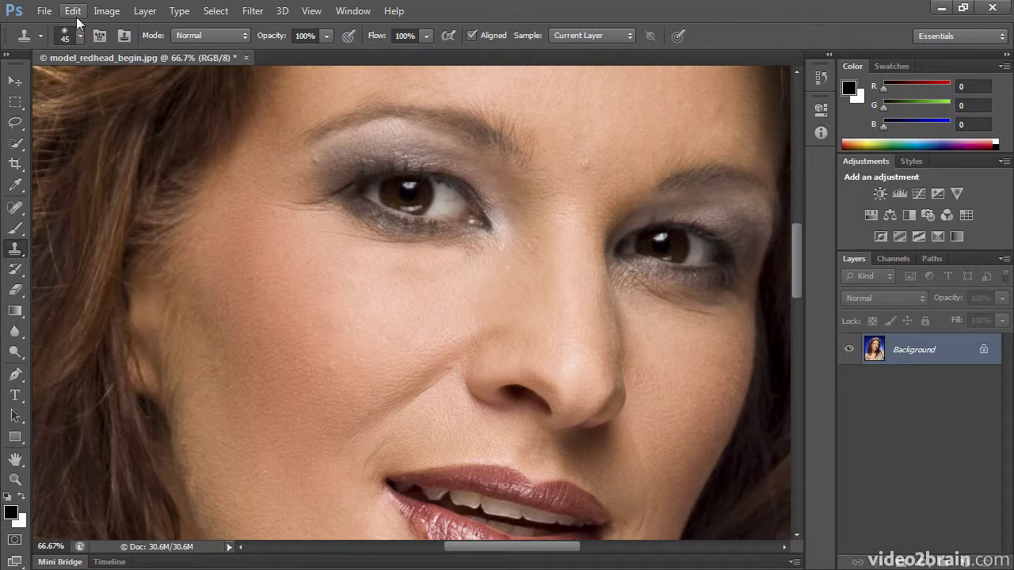
# Step: Undo the clone stroke and heal the under-eye lines with the Content-Aware Spot Healing Brush
pyautogui.click(72, 10)
pyautogui.click(127, 54)
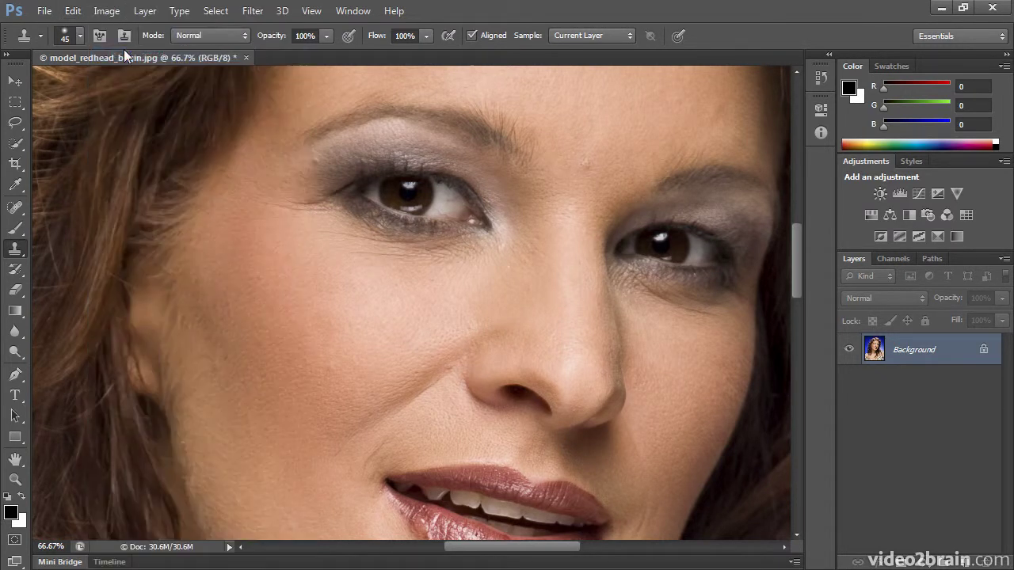
pyautogui.click(15, 208)
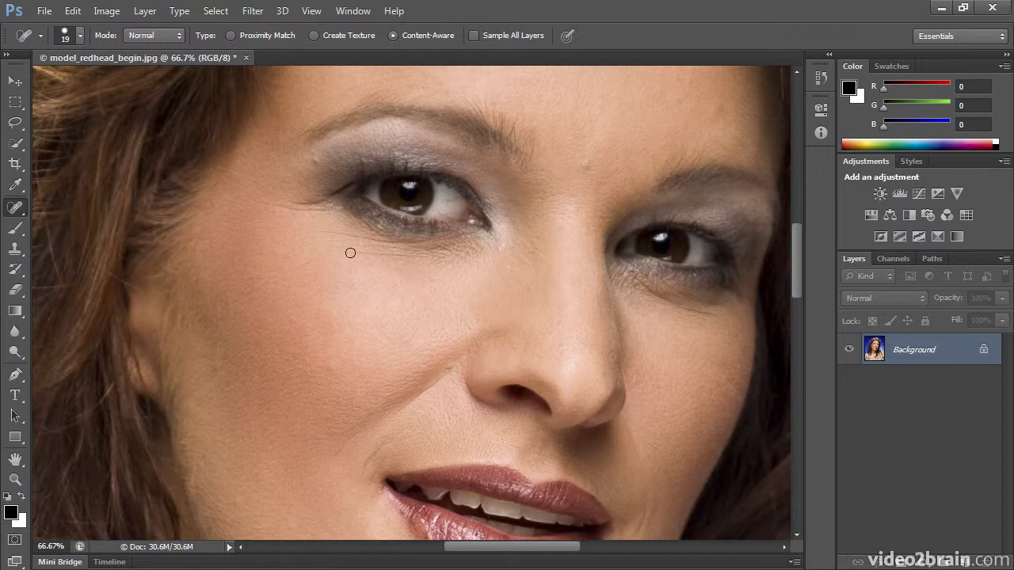
pyautogui.moveTo(350, 252); pyautogui.dragTo(432, 255)
pyautogui.scroll(1, 519, 264)
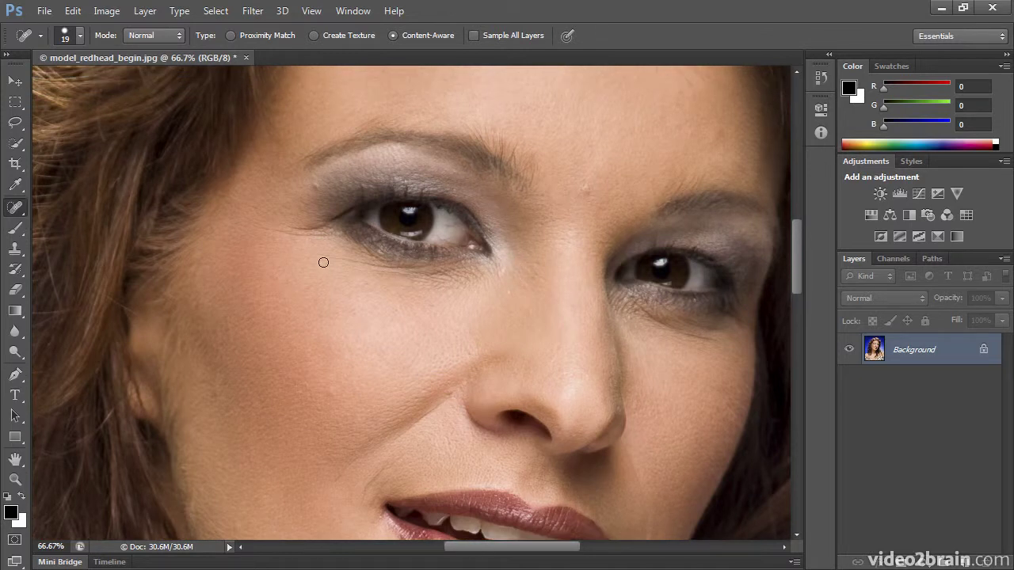
pyautogui.moveTo(323, 258)
pyautogui.mouseDown()
pyautogui.moveTo(411, 268)
pyautogui.moveTo(418, 282)
pyautogui.moveTo(397, 279)
pyautogui.mouseUp()
# Step: At 100% zoom, spot-heal the stray hairs and skin beside, above and below the eyebrow
pyautogui.hotkey('ctrl', '+')
pyautogui.hotkey('ctrl', '+')
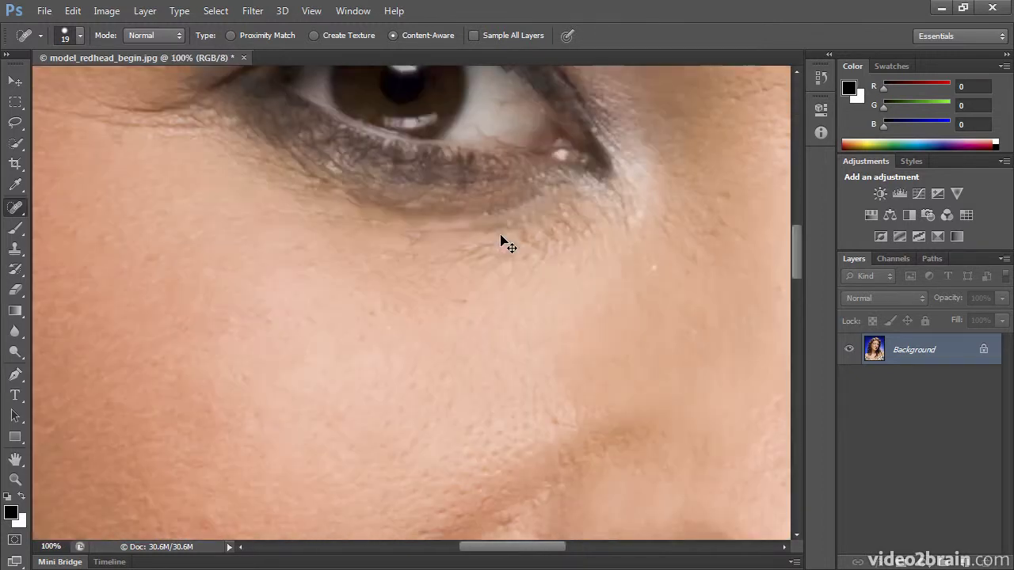
pyautogui.scroll(2, 501, 235)
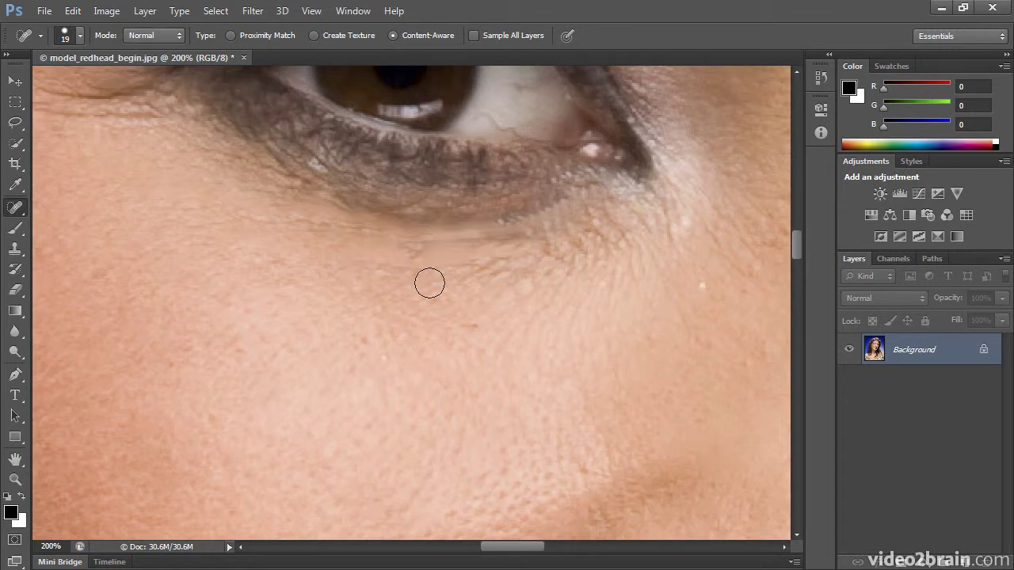
pyautogui.hotkey('ctrl', '-')
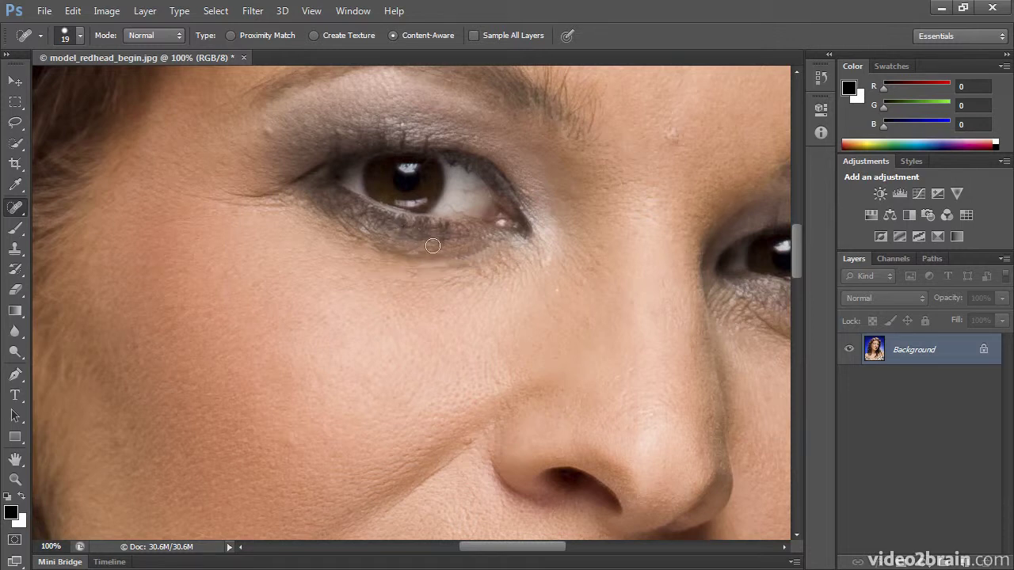
pyautogui.scroll(3, 538, 269)
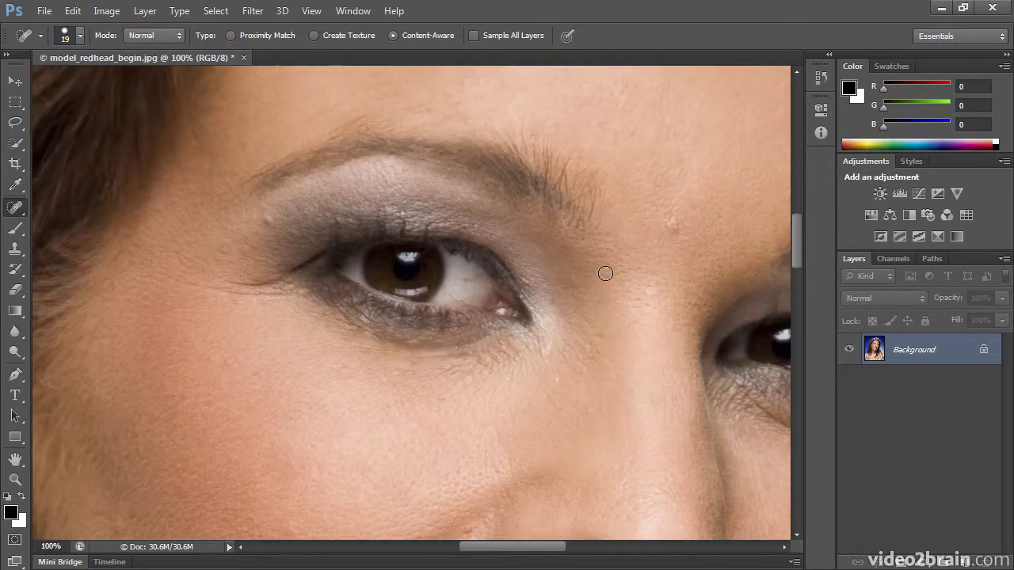
pyautogui.moveTo(624, 186)
pyautogui.mouseDown()
pyautogui.moveTo(543, 155)
pyautogui.moveTo(604, 181)
pyautogui.moveTo(533, 129)
pyautogui.moveTo(523, 137)
pyautogui.mouseUp()
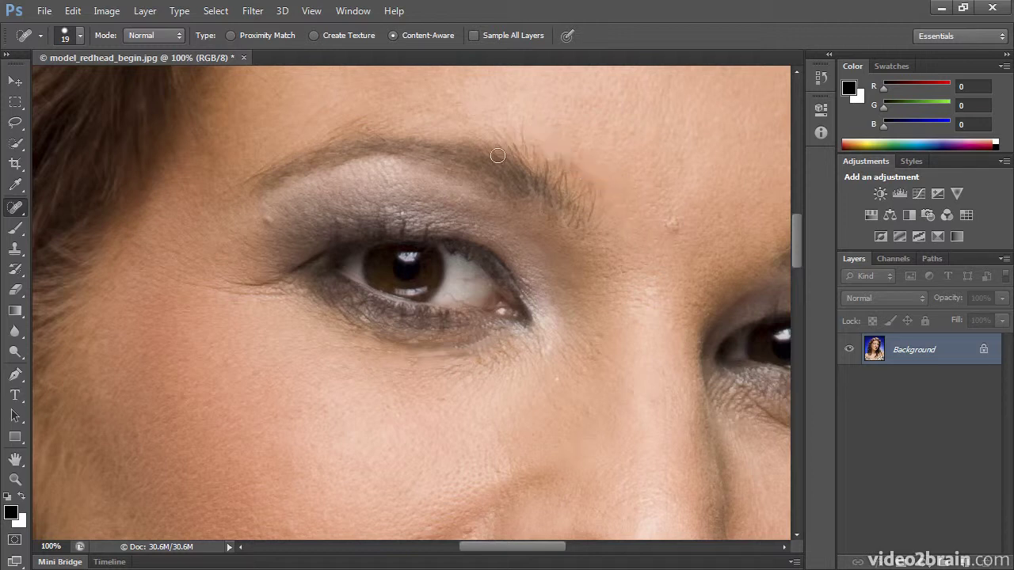
pyautogui.moveTo(469, 114); pyautogui.dragTo(541, 149)
pyautogui.moveTo(531, 111)
pyautogui.mouseDown()
pyautogui.moveTo(516, 139)
pyautogui.moveTo(550, 150)
pyautogui.moveTo(596, 194)
pyautogui.mouseUp()
pyautogui.moveTo(656, 220)
pyautogui.mouseDown()
pyautogui.moveTo(707, 239)
pyautogui.moveTo(565, 239)
pyautogui.mouseUp()
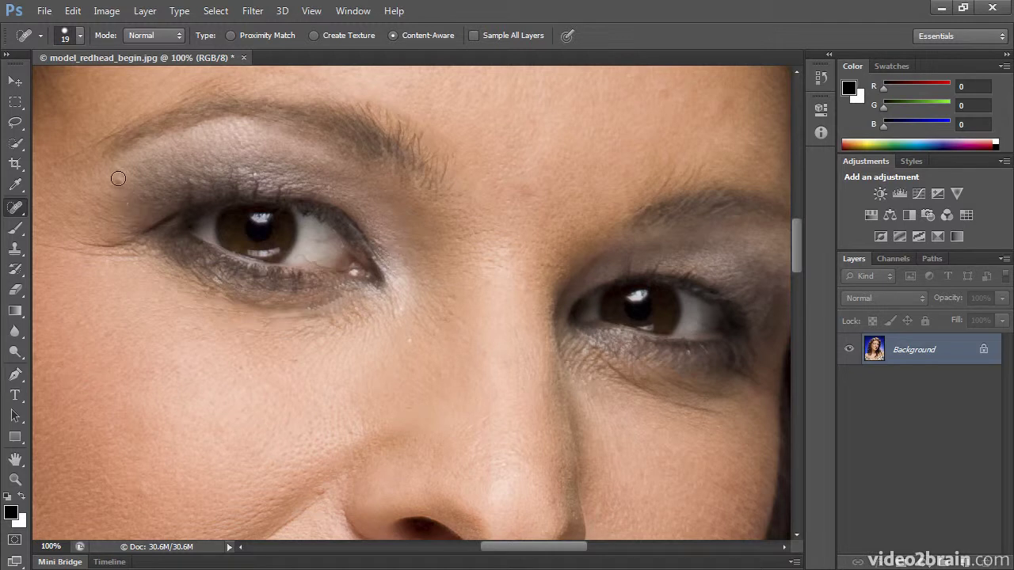
# Step: Spot-heal the crease at the outer eye corner and the skin along the other brow
pyautogui.moveTo(116, 175); pyautogui.dragTo(142, 188)
pyautogui.moveTo(619, 198); pyautogui.dragTo(708, 177)
pyautogui.moveTo(646, 176)
pyautogui.mouseDown()
pyautogui.moveTo(717, 166)
pyautogui.moveTo(707, 159)
pyautogui.mouseUp()
pyautogui.moveTo(631, 188); pyautogui.dragTo(728, 169)
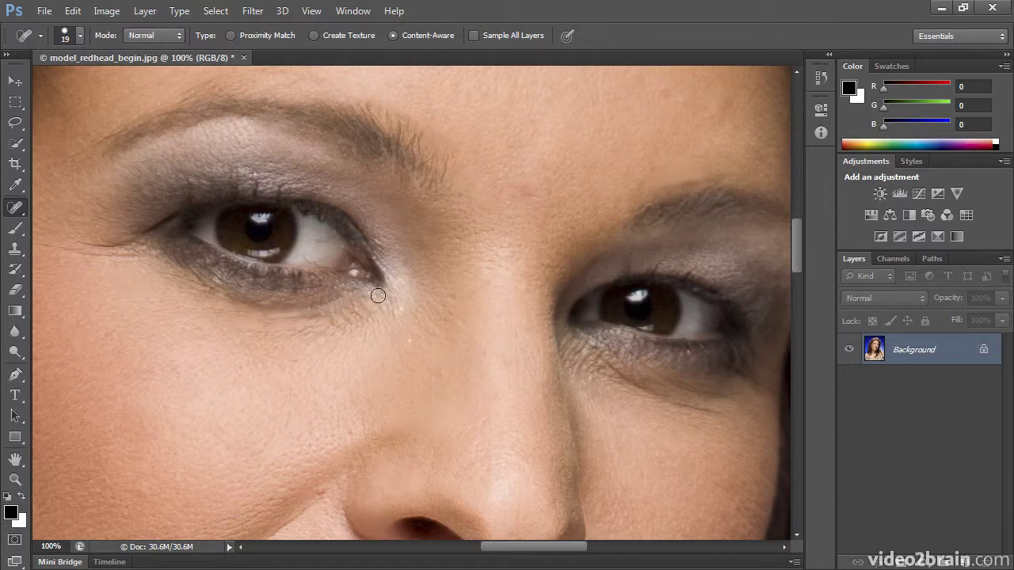
# Step: Revert the portrait to its original state and switch to the Healing Brush Tool
pyautogui.click(54, 11)
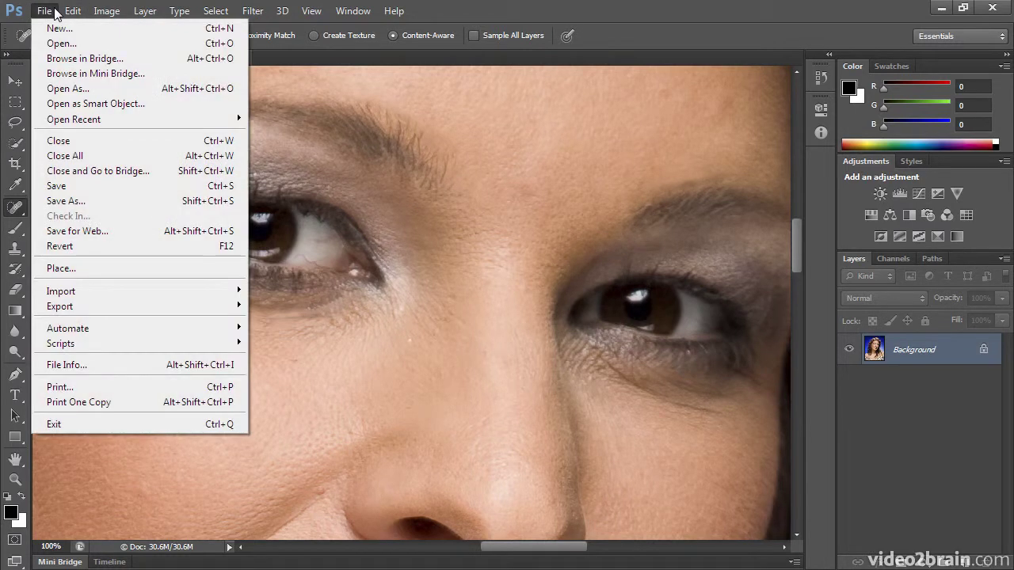
pyautogui.click(77, 246)
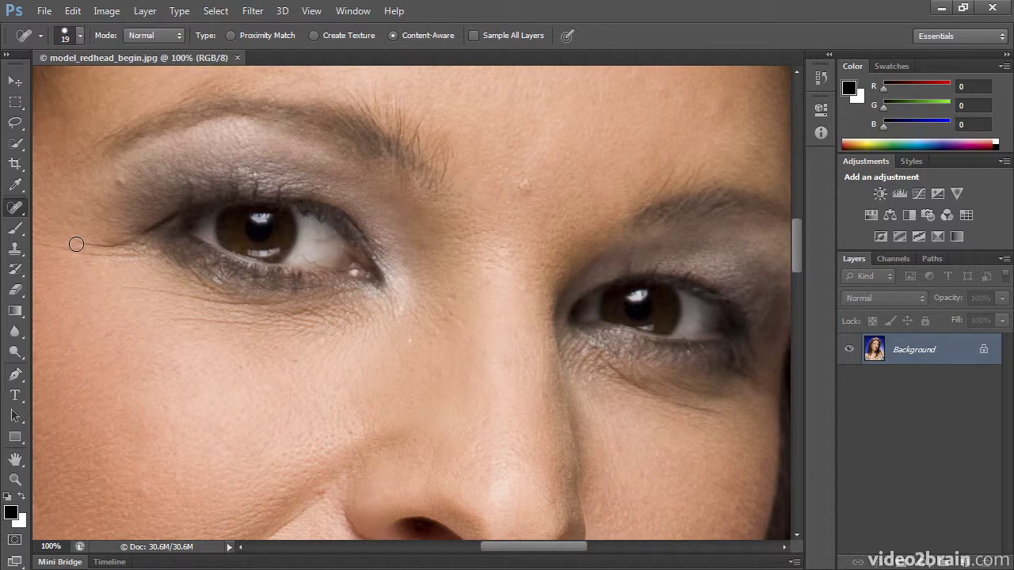
pyautogui.rightClick(14, 208)
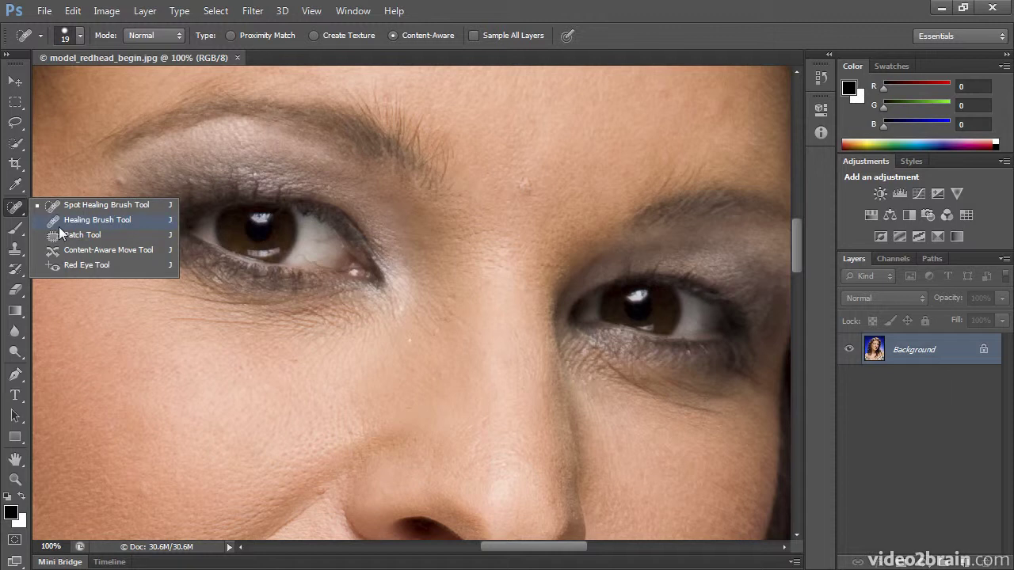
pyautogui.click(107, 224)
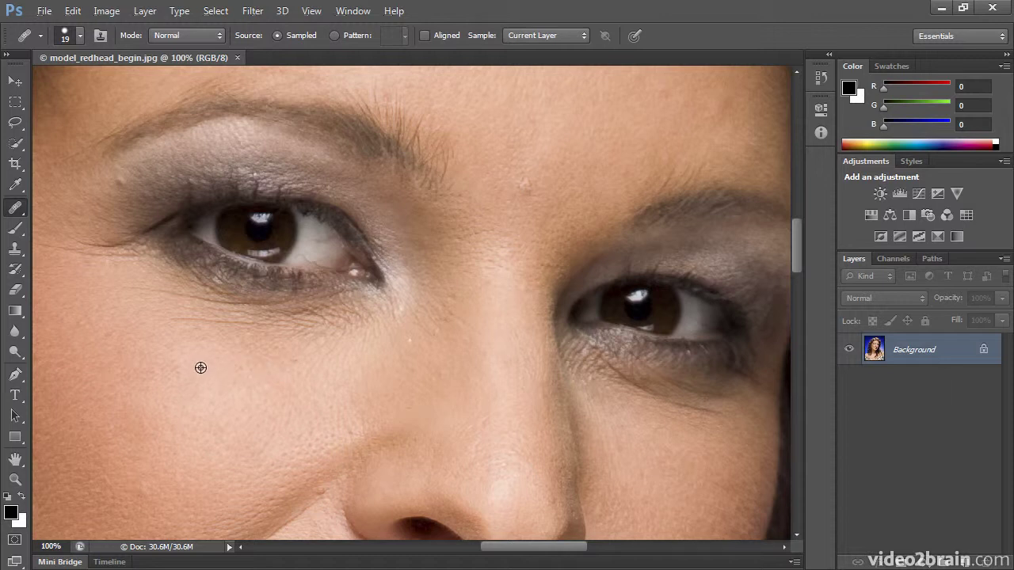
# Step: Sample clean cheek skin and heal two stretches of lines under the left eye
pyautogui.keyDown('alt'); pyautogui.click(201, 368); pyautogui.keyUp('alt')
pyautogui.moveTo(182, 320); pyautogui.dragTo(290, 327)
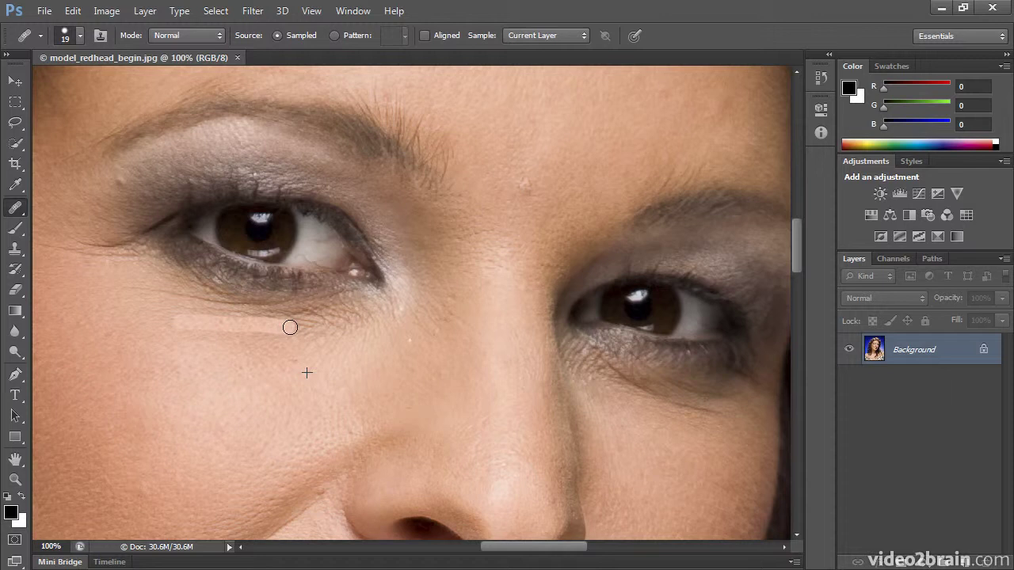
pyautogui.moveTo(290, 327); pyautogui.dragTo(289, 325)
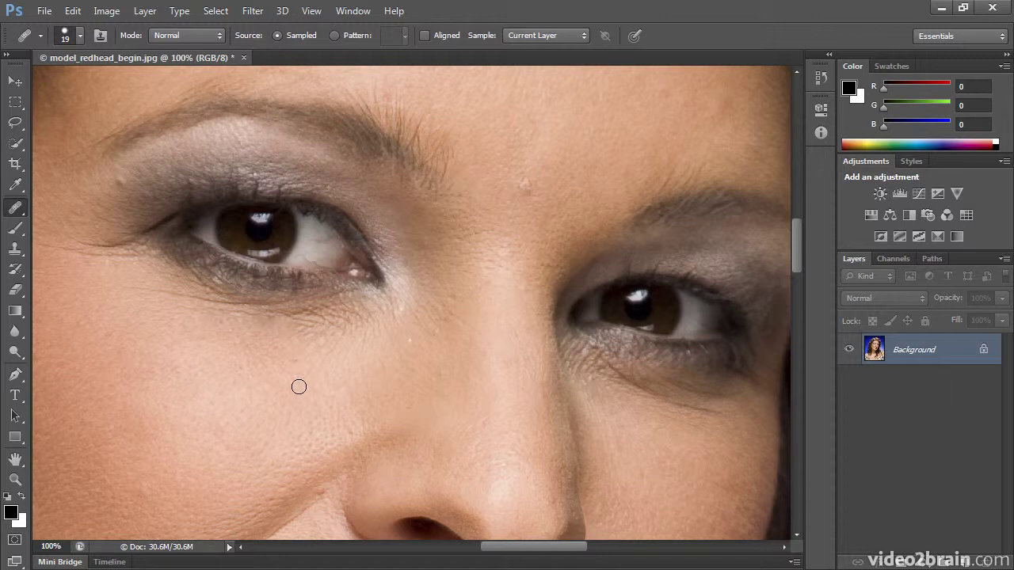
pyautogui.moveTo(125, 290)
pyautogui.mouseDown()
pyautogui.moveTo(302, 313)
pyautogui.moveTo(129, 296)
pyautogui.mouseUp()
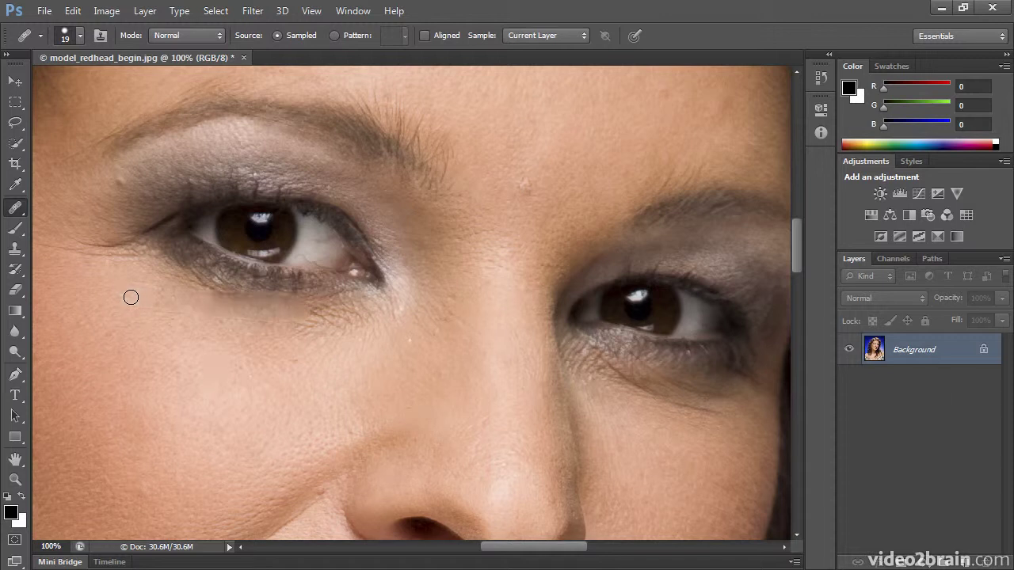
# Step: Heal a forehead blemish and the under-eye area with sampled skin, blending the light trail
pyautogui.keyDown('alt'); pyautogui.click(555, 127); pyautogui.keyUp('alt')
pyautogui.moveTo(524, 179)
pyautogui.mouseDown()
pyautogui.moveTo(539, 186)
pyautogui.moveTo(515, 195)
pyautogui.moveTo(530, 189)
pyautogui.moveTo(523, 183)
pyautogui.mouseUp()
pyautogui.keyDown('alt'); pyautogui.click(406, 483); pyautogui.keyUp('alt')
pyautogui.moveTo(341, 295)
pyautogui.mouseDown()
pyautogui.moveTo(311, 306)
pyautogui.moveTo(366, 299)
pyautogui.moveTo(360, 338)
pyautogui.moveTo(320, 333)
pyautogui.moveTo(353, 333)
pyautogui.moveTo(321, 345)
pyautogui.moveTo(369, 337)
pyautogui.moveTo(337, 338)
pyautogui.moveTo(350, 337)
pyautogui.moveTo(394, 342)
pyautogui.mouseUp()
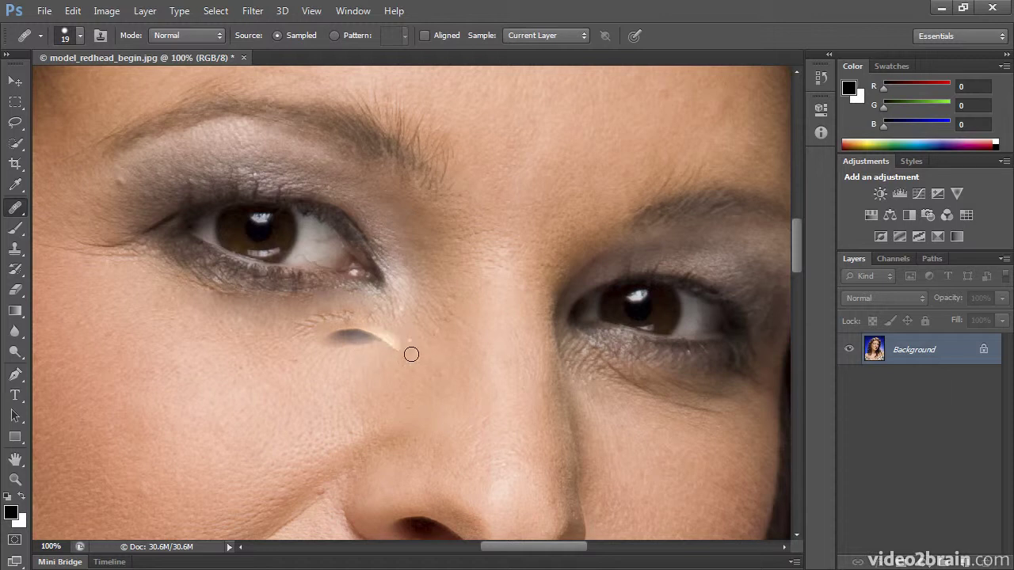
pyautogui.moveTo(410, 357)
pyautogui.mouseDown()
pyautogui.moveTo(375, 338)
pyautogui.moveTo(368, 349)
pyautogui.moveTo(375, 379)
pyautogui.mouseUp()
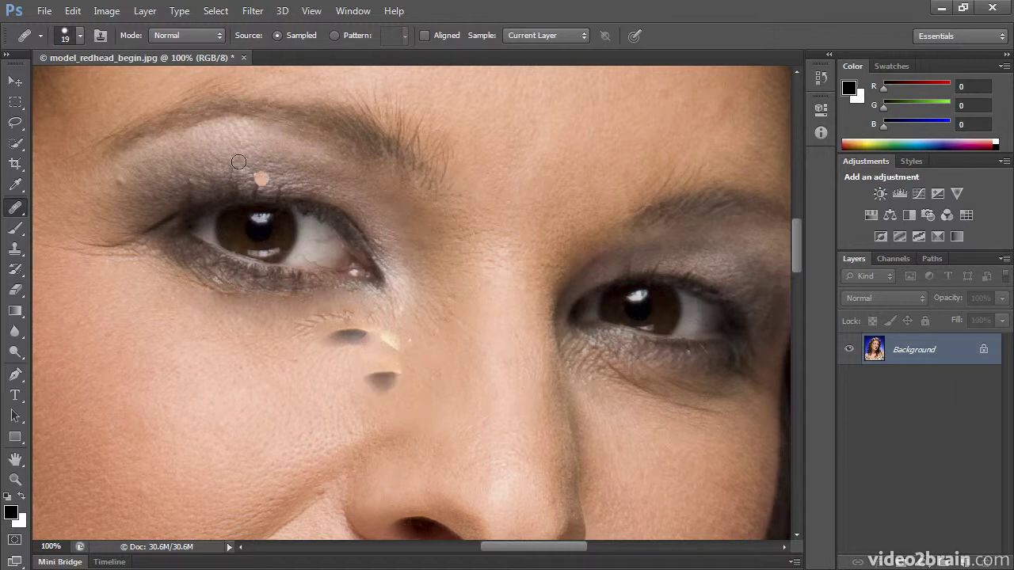
pyautogui.click(44, 11)
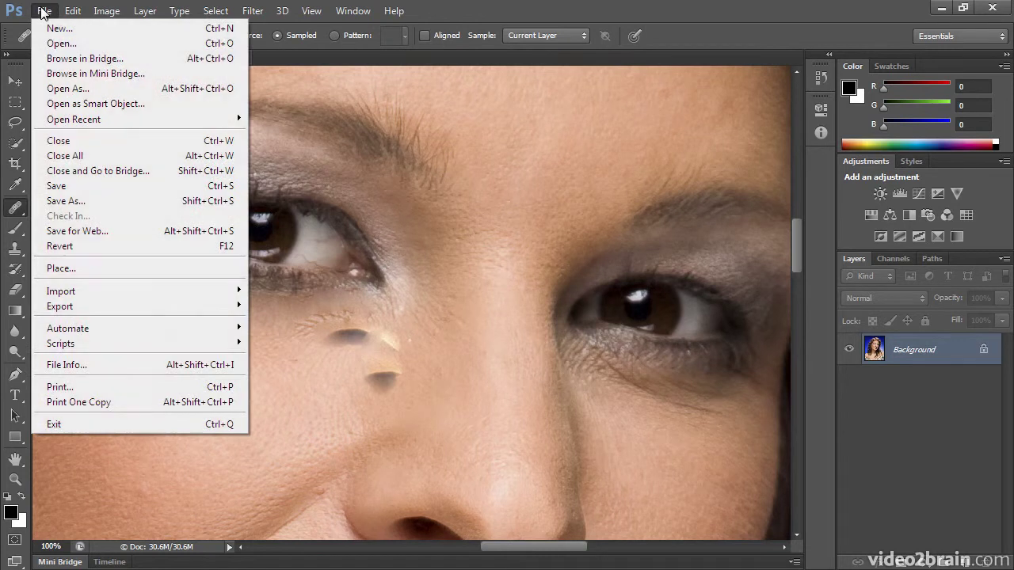
# Step: Revert the photo to its saved original and bring up the other healing tools
pyautogui.click(64, 246)
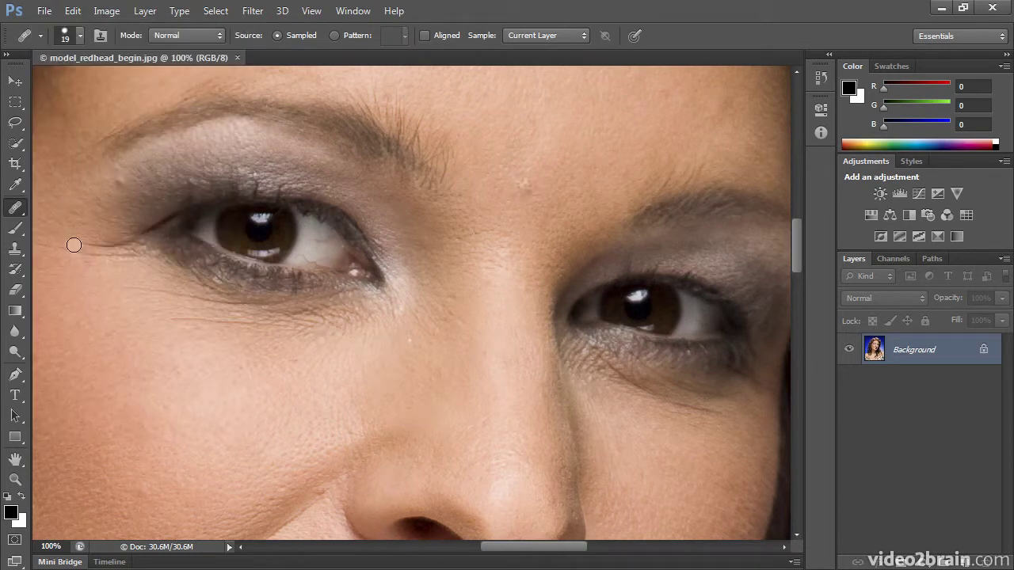
pyautogui.rightClick(10, 213)
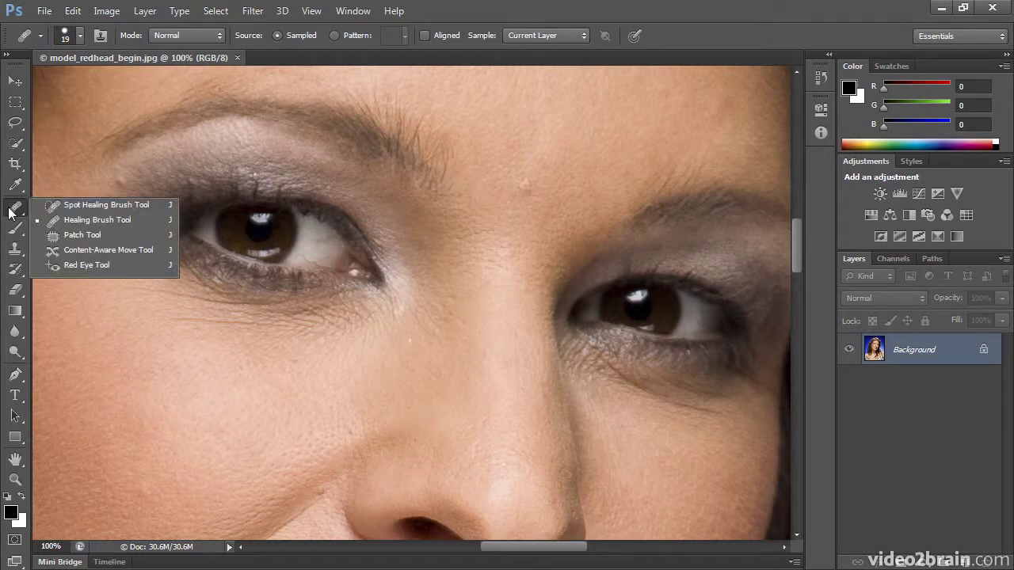
# Step: Patch two bands of under-eye wrinkles with clean cheek skin from below
pyautogui.click(71, 235)
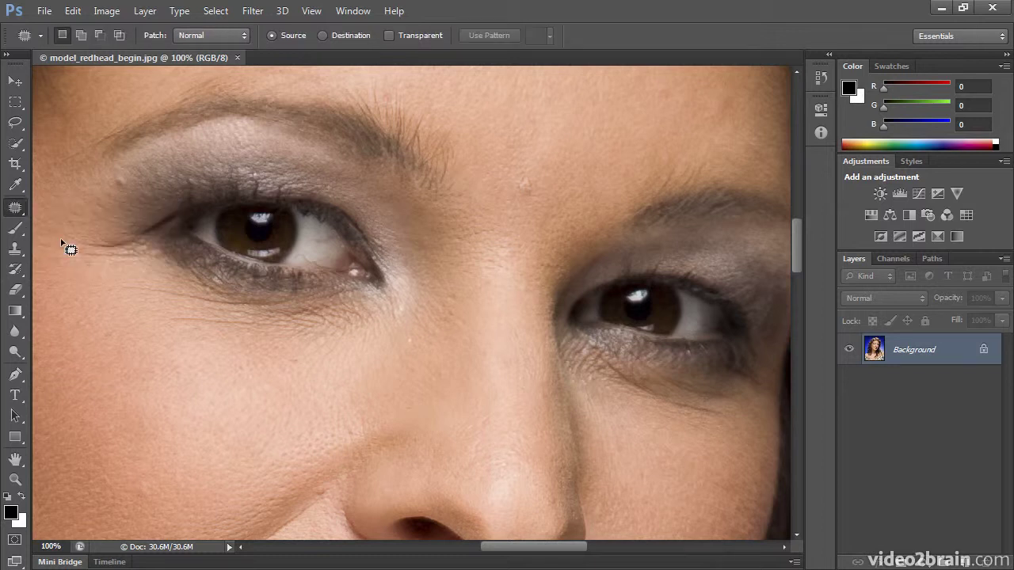
pyautogui.moveTo(167, 304)
pyautogui.mouseDown()
pyautogui.moveTo(157, 331)
pyautogui.moveTo(275, 351)
pyautogui.moveTo(344, 345)
pyautogui.moveTo(351, 325)
pyautogui.moveTo(296, 309)
pyautogui.moveTo(279, 361)
pyautogui.mouseUp()
pyautogui.moveTo(181, 282)
pyautogui.mouseDown()
pyautogui.moveTo(104, 287)
pyautogui.moveTo(150, 317)
pyautogui.moveTo(331, 320)
pyautogui.moveTo(353, 330)
pyautogui.moveTo(336, 309)
pyautogui.moveTo(288, 296)
pyautogui.moveTo(183, 287)
pyautogui.mouseUp()
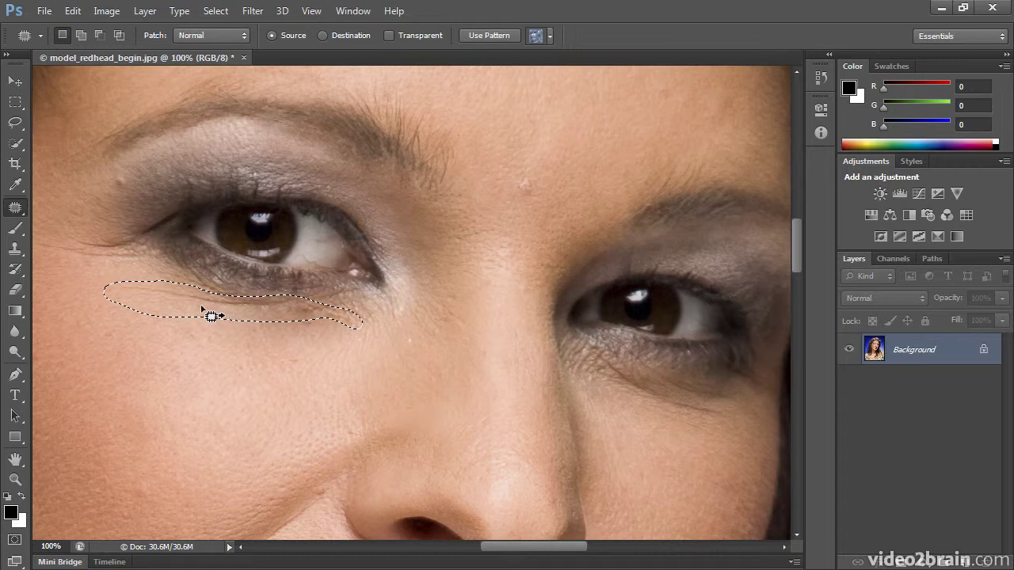
pyautogui.moveTo(208, 310); pyautogui.dragTo(203, 355)
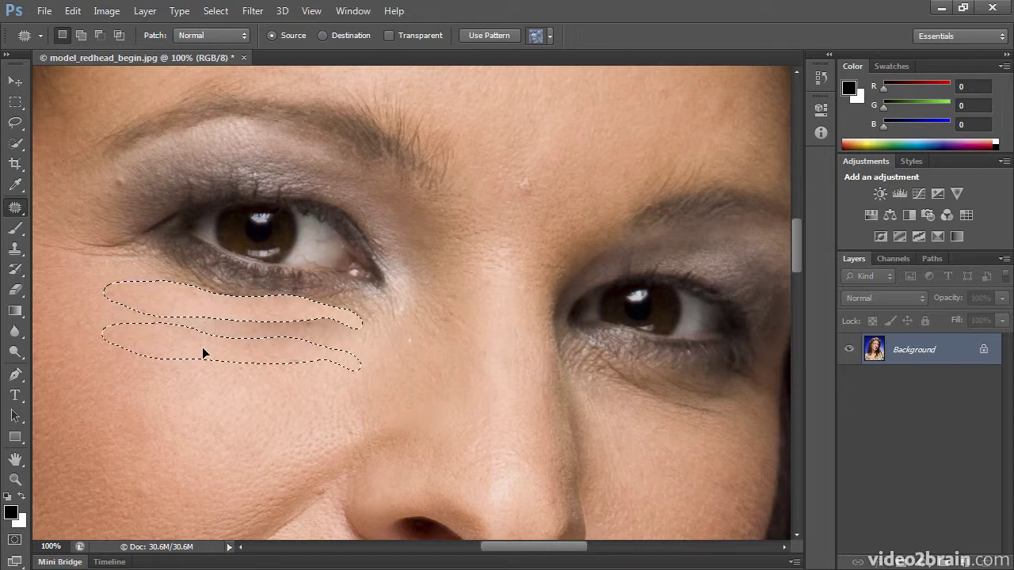
pyautogui.hotkey('ctrl', 'd')
pyautogui.moveTo(266, 333)
pyautogui.mouseDown()
pyautogui.moveTo(320, 347)
pyautogui.moveTo(324, 315)
pyautogui.moveTo(273, 328)
pyautogui.mouseUp()
pyautogui.moveTo(289, 329); pyautogui.dragTo(258, 396)
pyautogui.hotkey('ctrl', 'd')
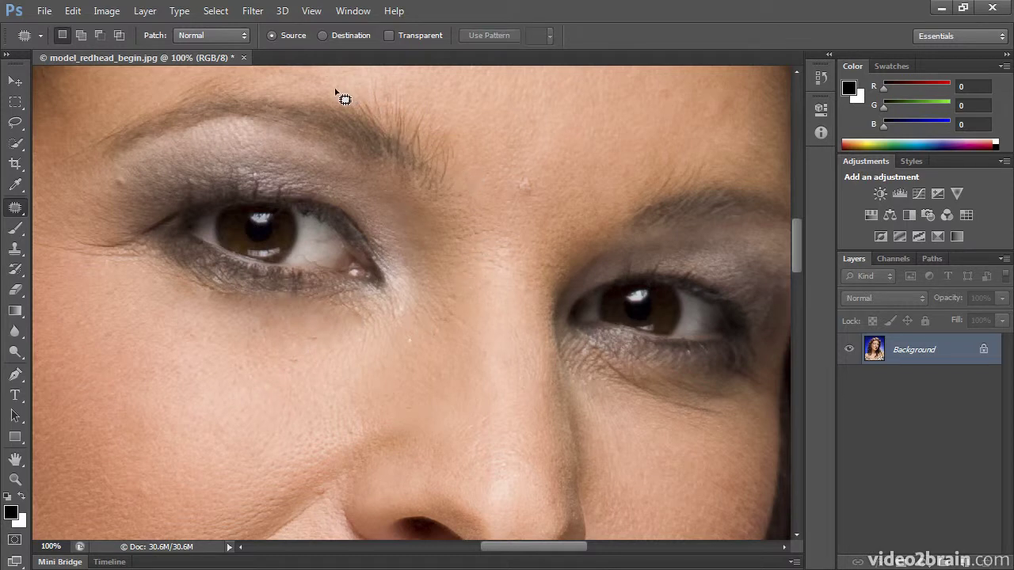
# Step: Patch the stray lines along and just above the left eyebrow with clean skin
pyautogui.moveTo(336, 88)
pyautogui.mouseDown()
pyautogui.moveTo(443, 175)
pyautogui.moveTo(475, 144)
pyautogui.moveTo(415, 83)
pyautogui.moveTo(358, 68)
pyautogui.mouseUp()
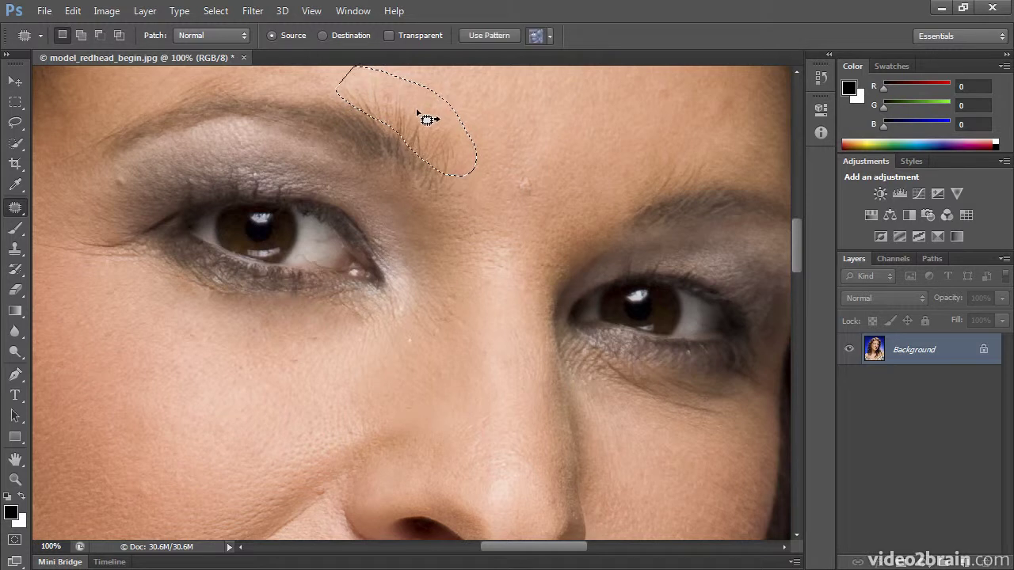
pyautogui.moveTo(426, 119); pyautogui.dragTo(512, 97)
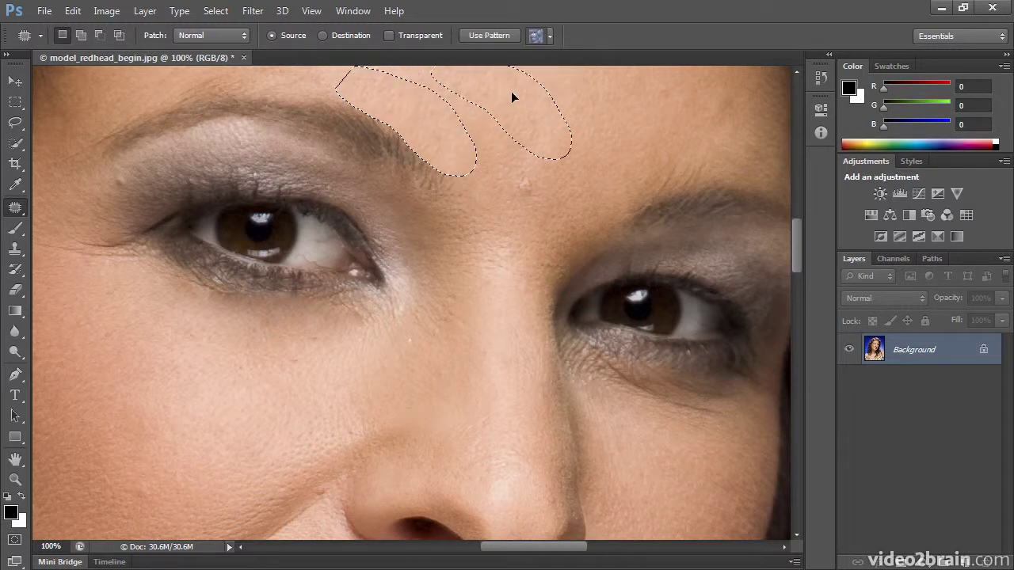
pyautogui.hotkey('ctrl', 'd')
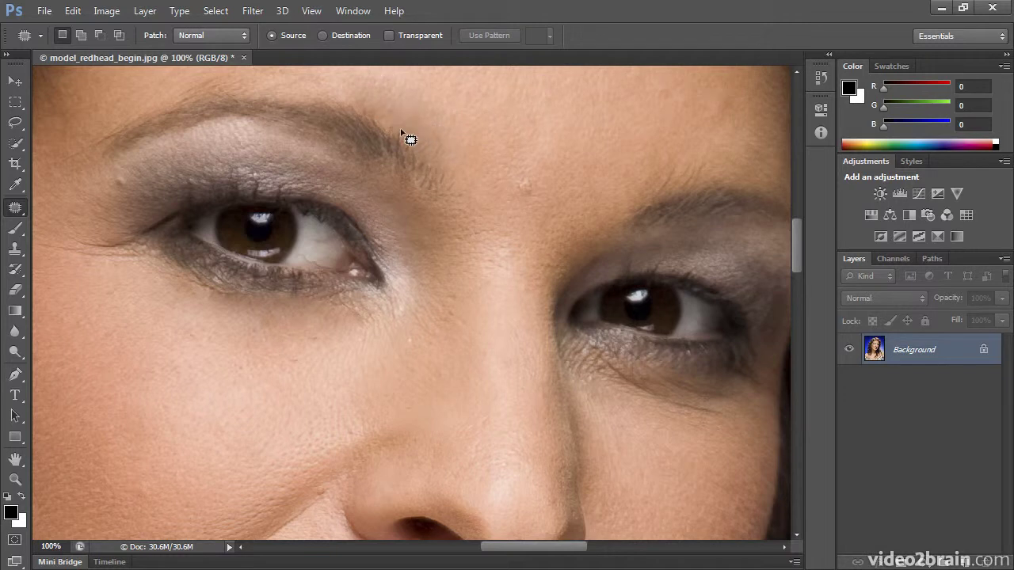
pyautogui.scroll(3, 486, 179)
pyautogui.scroll(2, 480, 174)
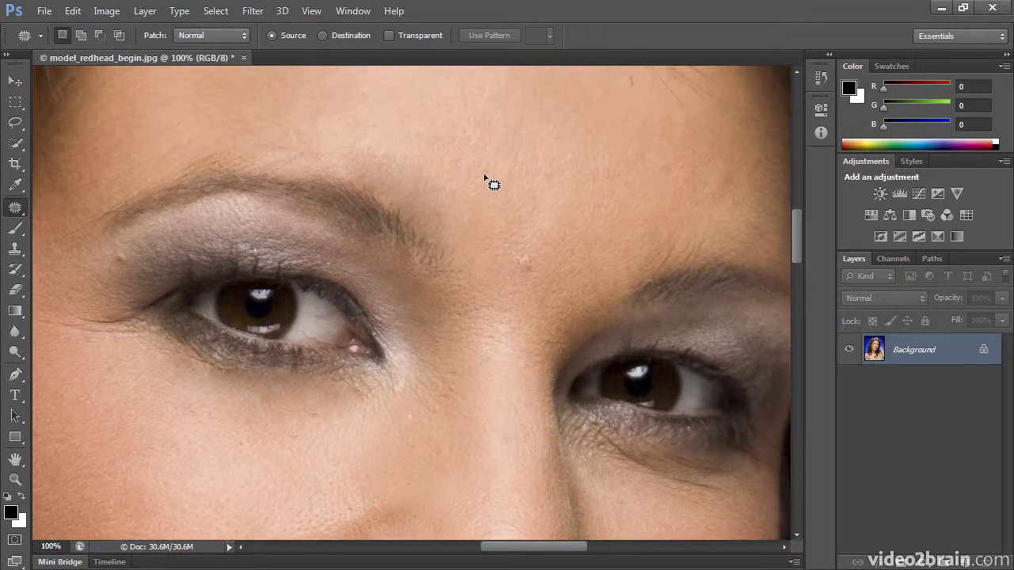
pyautogui.moveTo(407, 176)
pyautogui.mouseDown()
pyautogui.moveTo(345, 171)
pyautogui.moveTo(338, 194)
pyautogui.moveTo(418, 225)
pyautogui.moveTo(417, 183)
pyautogui.moveTo(498, 197)
pyautogui.mouseUp()
pyautogui.hotkey('ctrl', 'd')
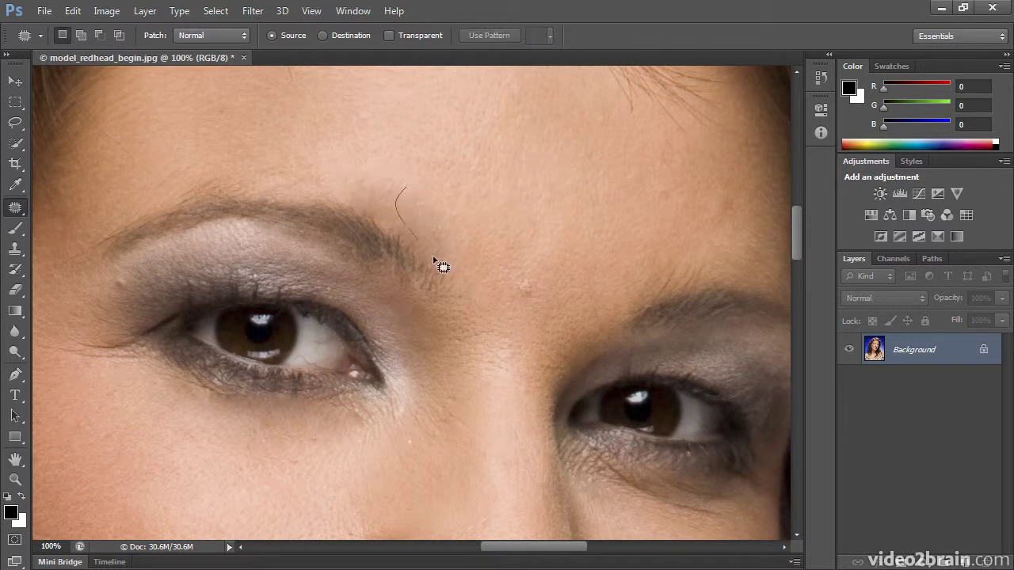
# Step: Patch two more rough areas above the brow with clean skin to the right
pyautogui.moveTo(437, 261)
pyautogui.mouseDown()
pyautogui.moveTo(461, 229)
pyautogui.moveTo(452, 257)
pyautogui.mouseUp()
pyautogui.moveTo(444, 230); pyautogui.dragTo(557, 231)
pyautogui.hotkey('ctrl', 'd')
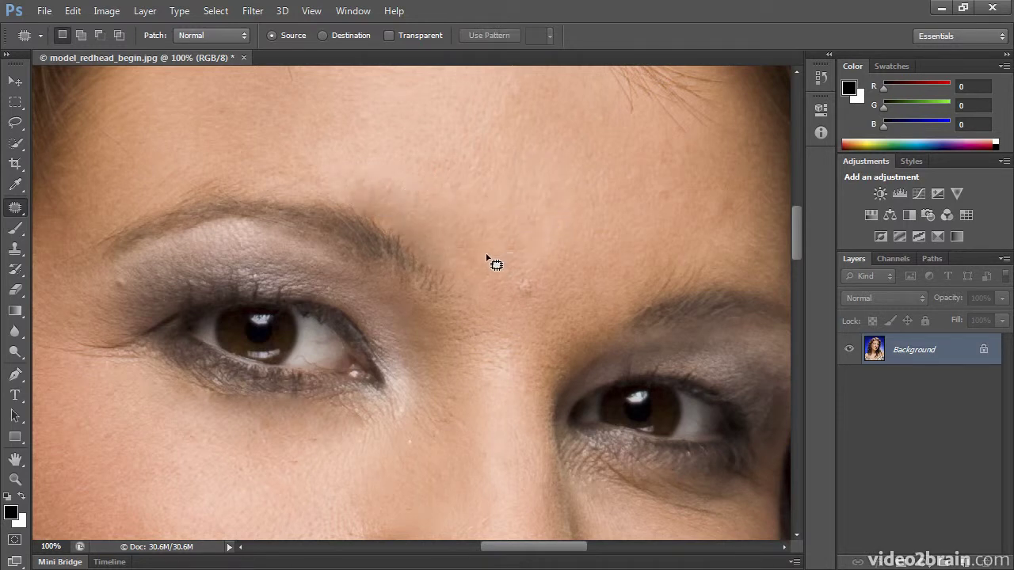
pyautogui.moveTo(475, 269)
pyautogui.mouseDown()
pyautogui.moveTo(405, 227)
pyautogui.moveTo(482, 262)
pyautogui.moveTo(474, 271)
pyautogui.moveTo(495, 228)
pyautogui.mouseUp()
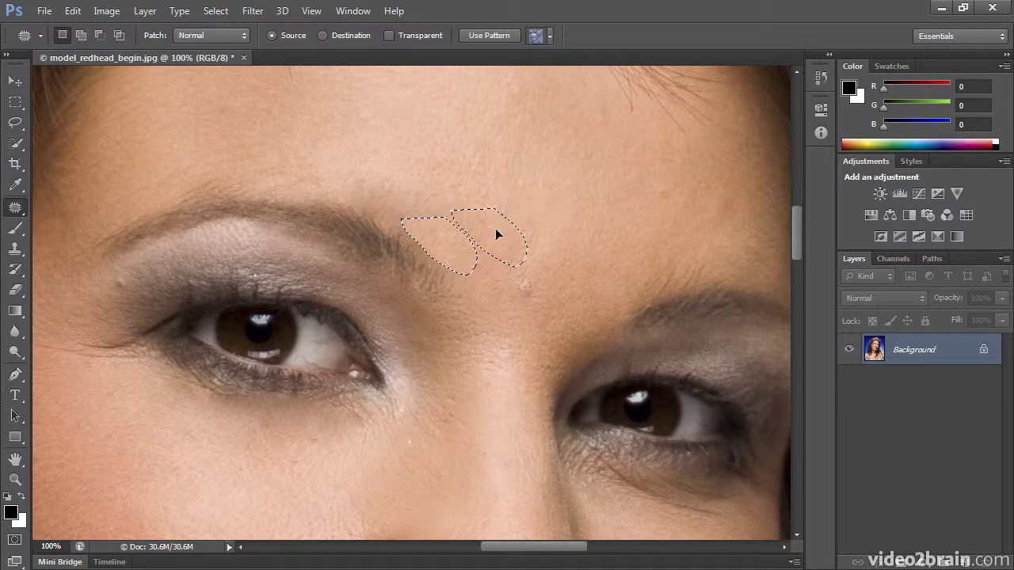
pyautogui.hotkey('ctrl', 'd')
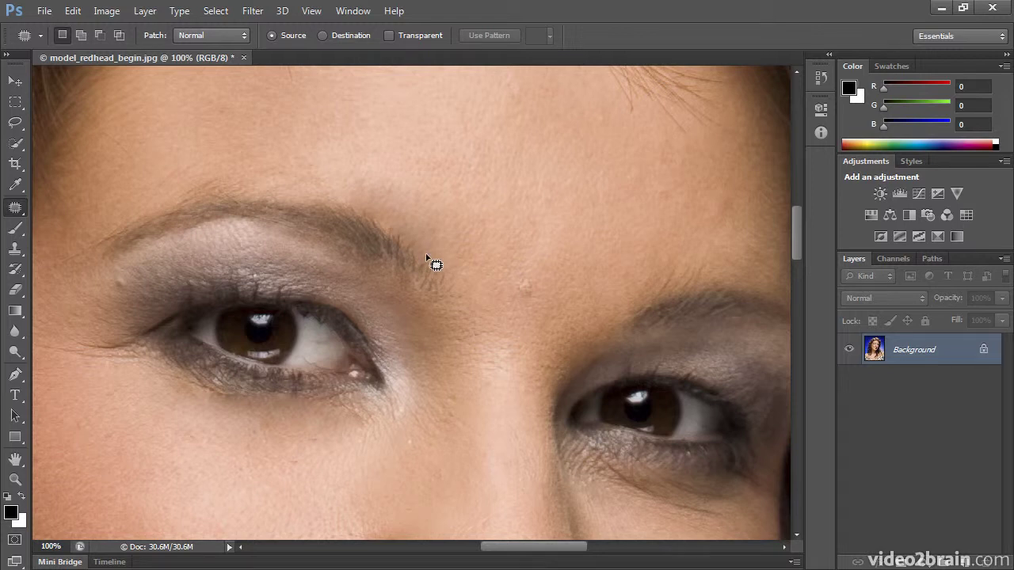
# Step: Patch the small forehead spots with nearby clean skin
pyautogui.moveTo(499, 273)
pyautogui.mouseDown()
pyautogui.moveTo(531, 312)
pyautogui.moveTo(531, 263)
pyautogui.moveTo(562, 267)
pyautogui.moveTo(650, 208)
pyautogui.mouseUp()
pyautogui.hotkey('ctrl', 'd')
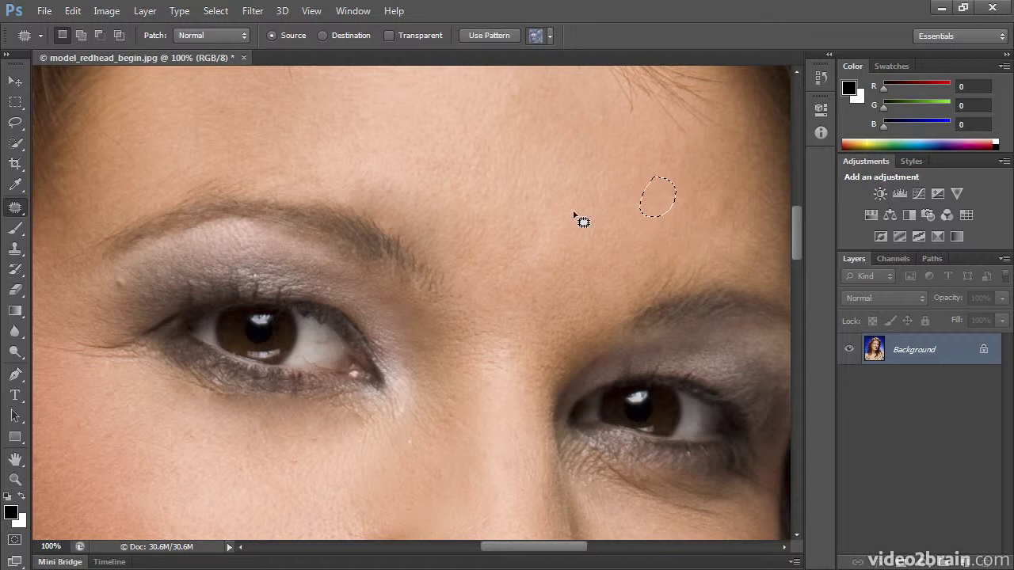
pyautogui.hotkey('ctrl', 'd')
pyautogui.moveTo(487, 69)
pyautogui.mouseDown()
pyautogui.moveTo(531, 118)
pyautogui.moveTo(491, 126)
pyautogui.mouseUp()
pyautogui.hotkey('ctrl', 'd')
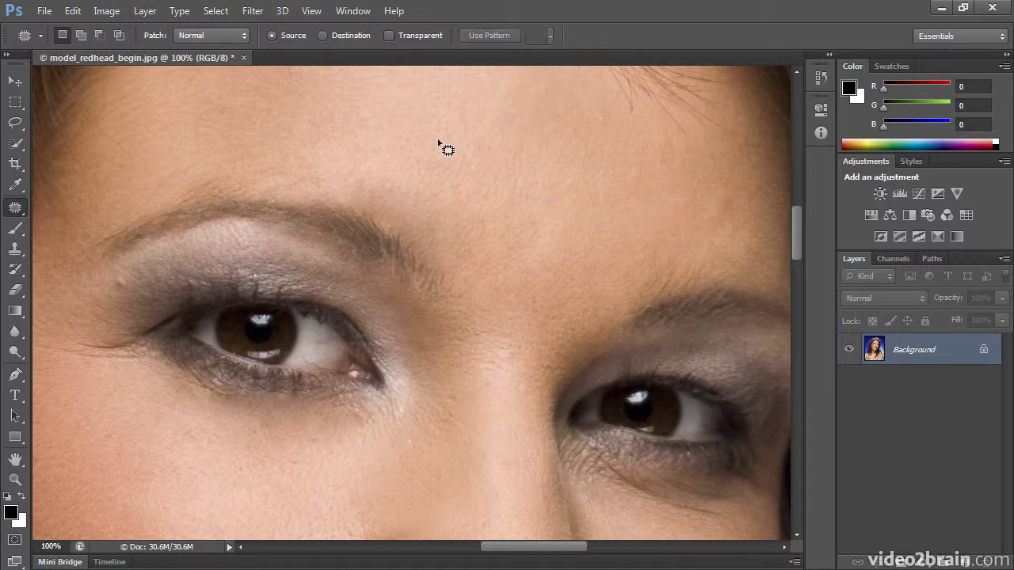
pyautogui.moveTo(374, 101)
pyautogui.mouseDown()
pyautogui.moveTo(401, 131)
pyautogui.moveTo(377, 103)
pyautogui.mouseUp()
pyautogui.moveTo(365, 122); pyautogui.dragTo(455, 166)
pyautogui.hotkey('ctrl', 'd')
# Step: Outline the spot at the left eye's outer corner with a Patch selection, keeping the Patch tool active
pyautogui.moveTo(126, 274)
pyautogui.mouseDown()
pyautogui.moveTo(102, 295)
pyautogui.moveTo(132, 294)
pyautogui.moveTo(126, 273)
pyautogui.moveTo(131, 427)
pyautogui.mouseUp()
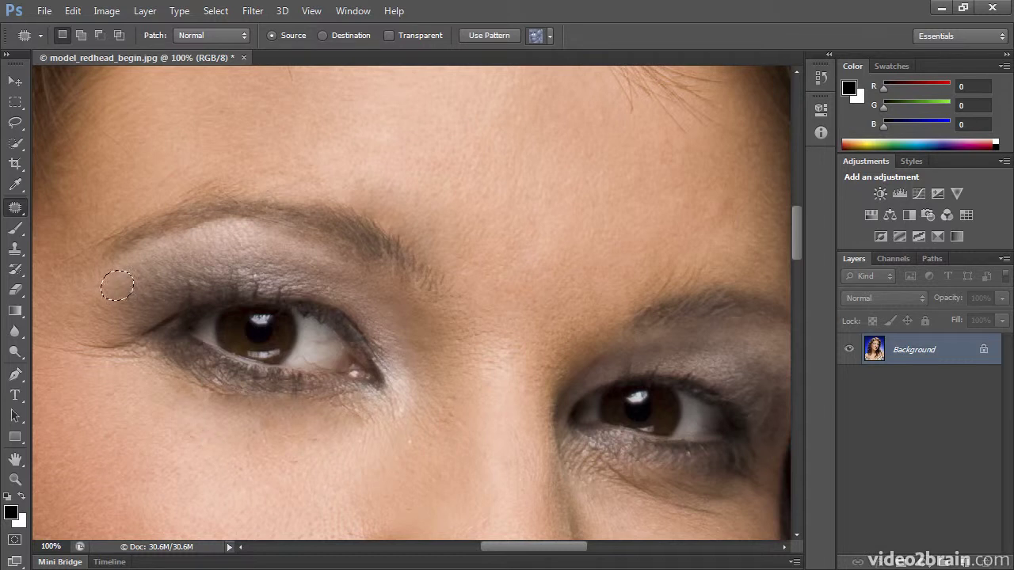
pyautogui.click(17, 211)
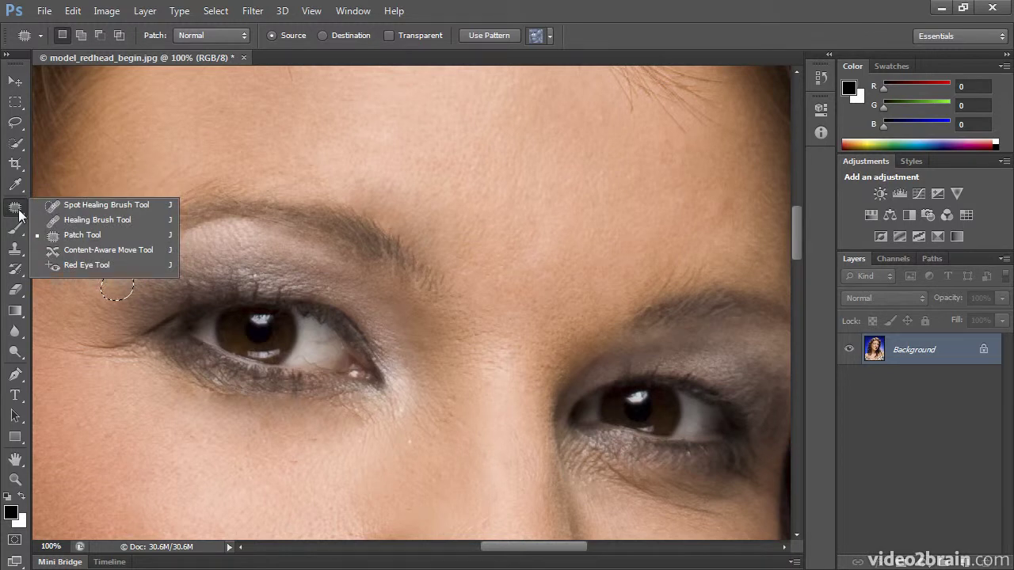
pyautogui.click(19, 212)
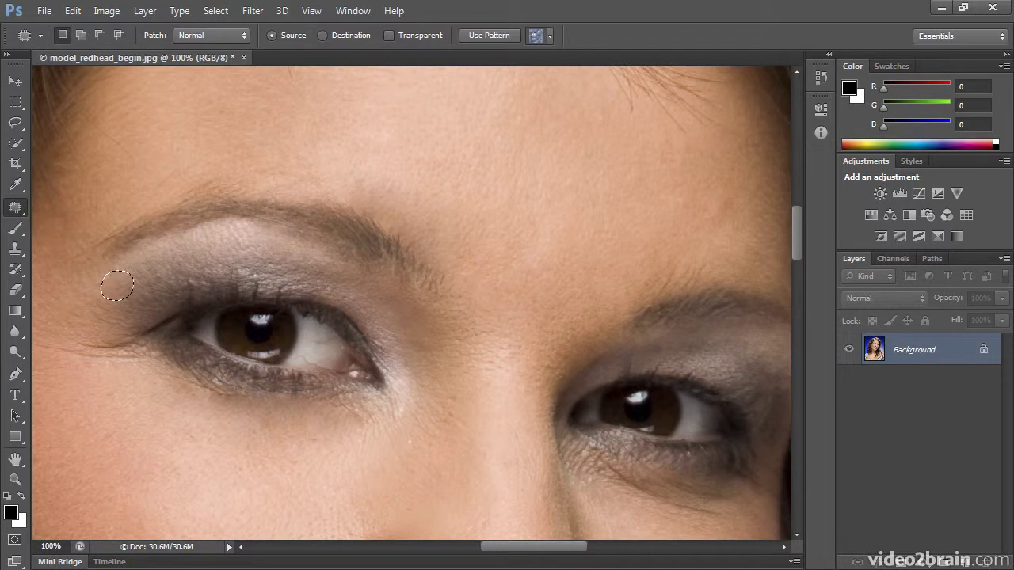